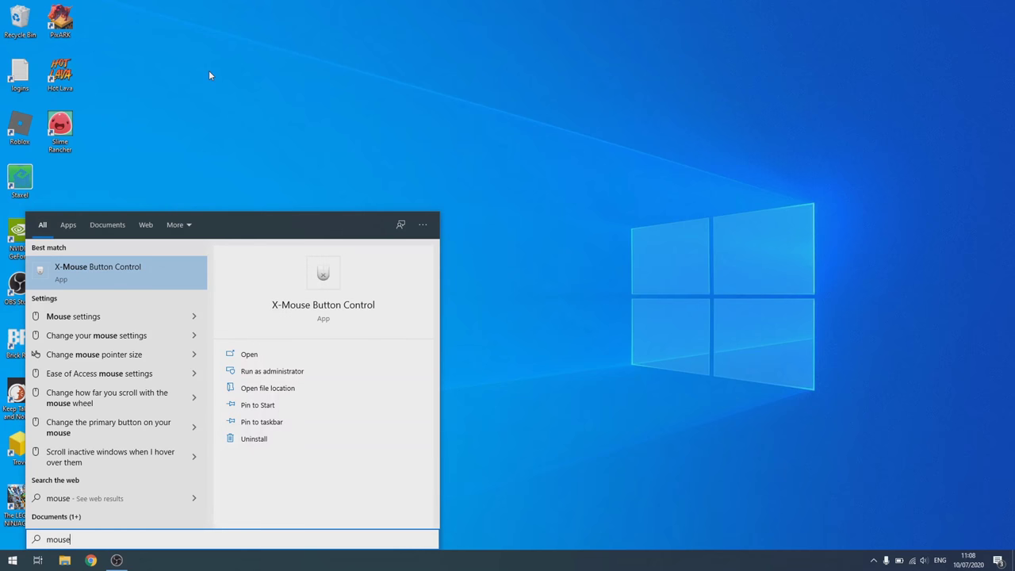
# Open X-Mouse Button Control from the search results for mouse.
pyautogui.press('Return')
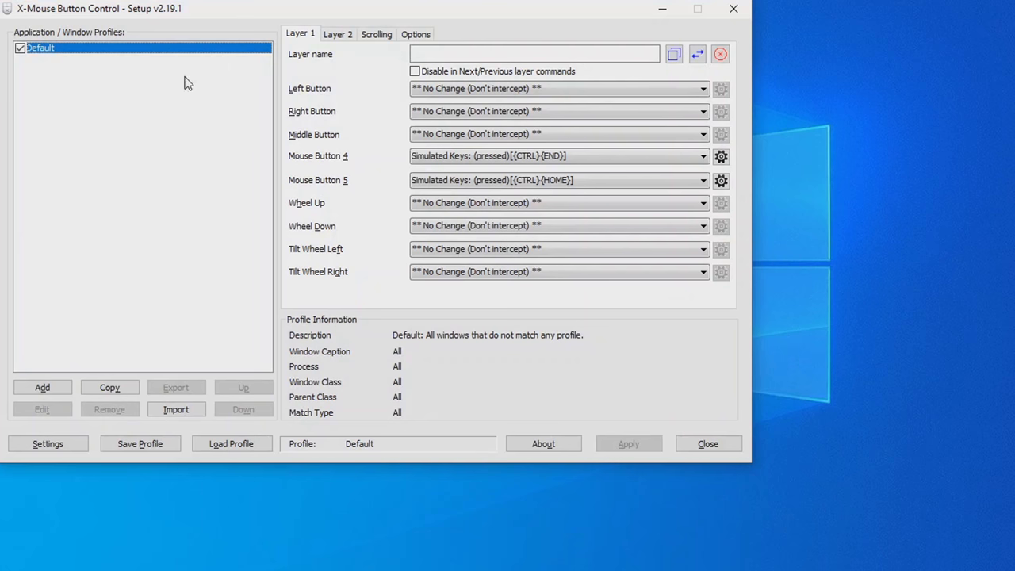
pyautogui.scroll(-1, 267, 111)
pyautogui.scroll(1, 378, 181)
pyautogui.scroll(-1, 379, 187)
pyautogui.scroll(-1, 379, 187)
pyautogui.scroll(1, 379, 187)
pyautogui.scroll(-1, 379, 188)
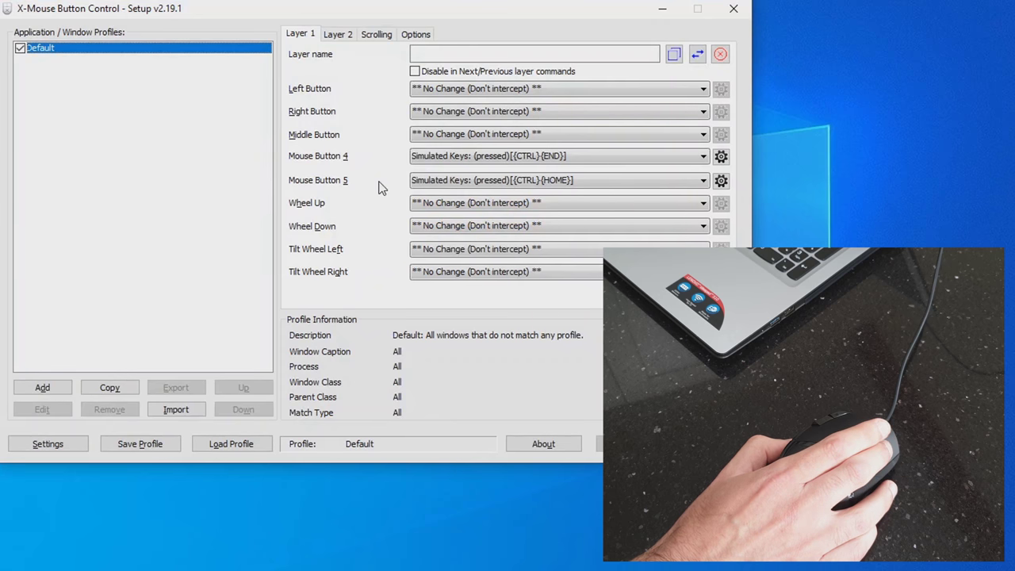
pyautogui.rightClick(378, 188)
pyautogui.click(367, 186)
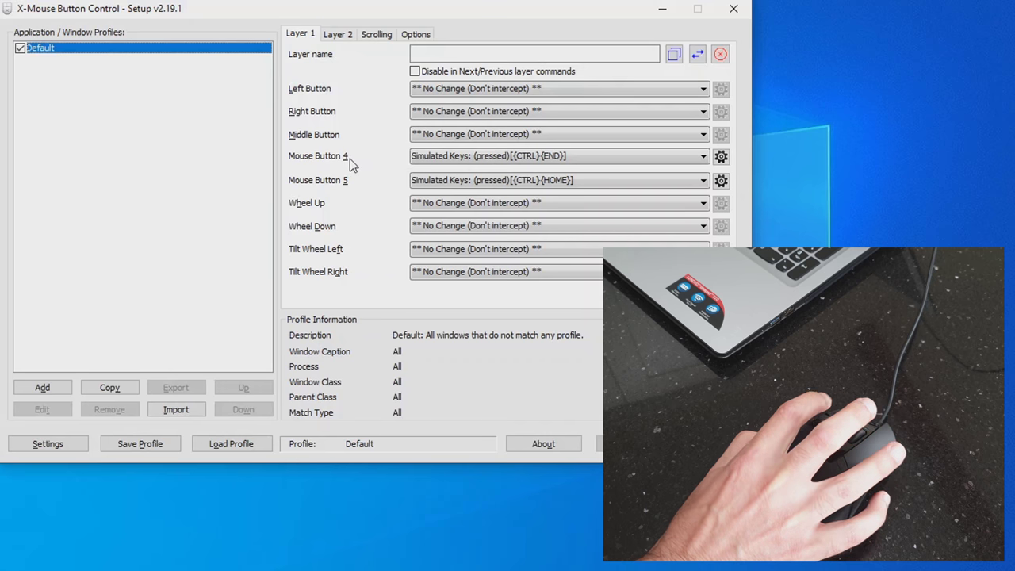
pyautogui.hotkey('ctrl', 'End')
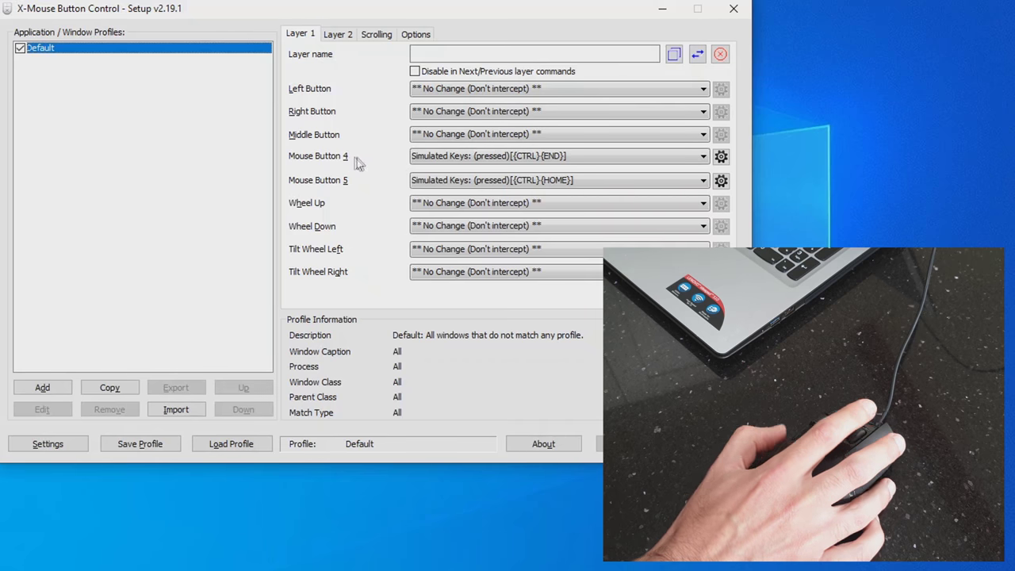
pyautogui.hotkey('ctrl', 'Home')
pyautogui.hotkey('ctrl', 'End')
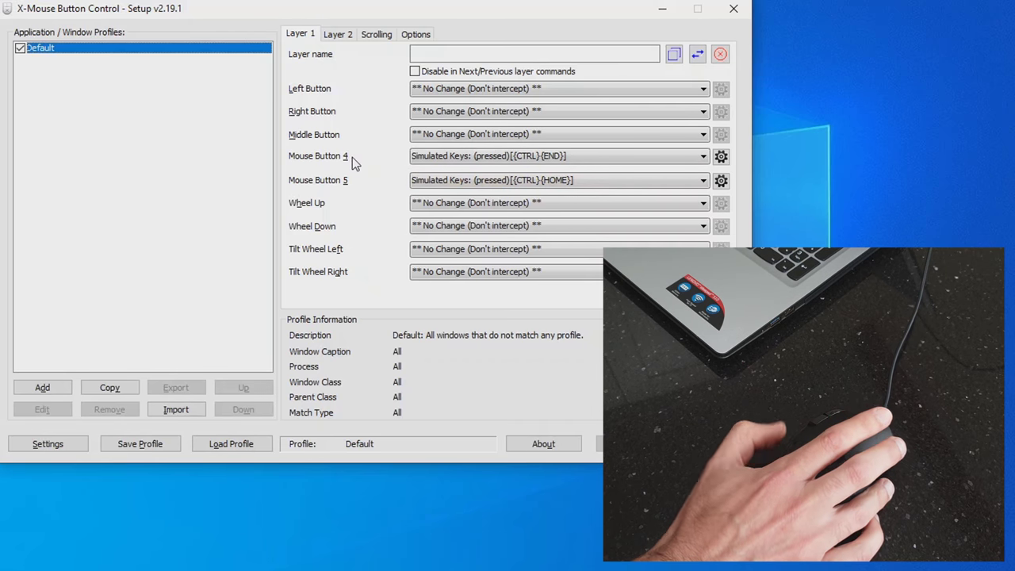
pyautogui.hotkey('ctrl', 'Home')
pyautogui.hotkey('ctrl', 'End')
pyautogui.hotkey('ctrl', 'Home')
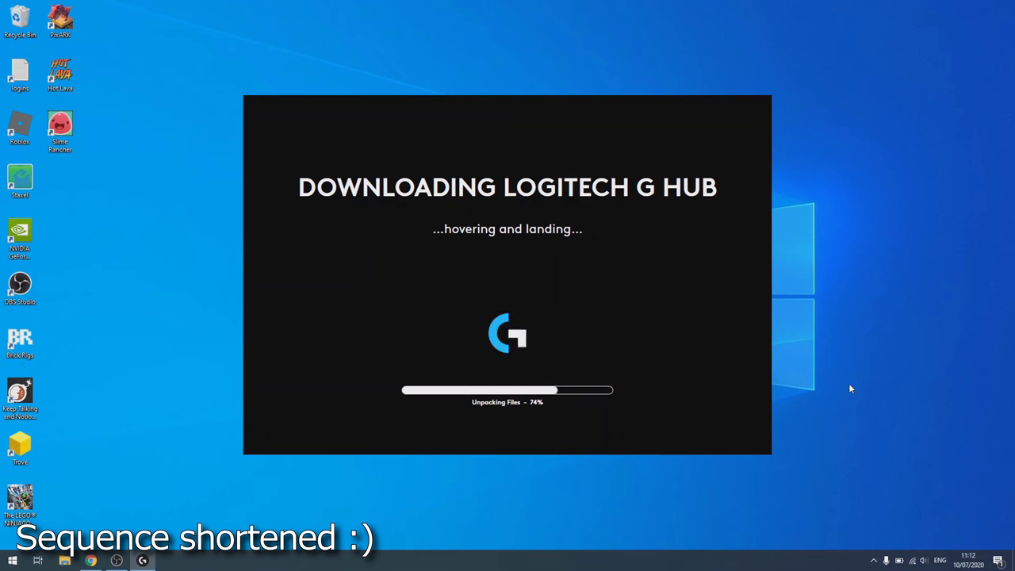
# Allow LGHUB Agent to communicate on public networks through Windows Defender Firewall.
pyautogui.click(512, 332)
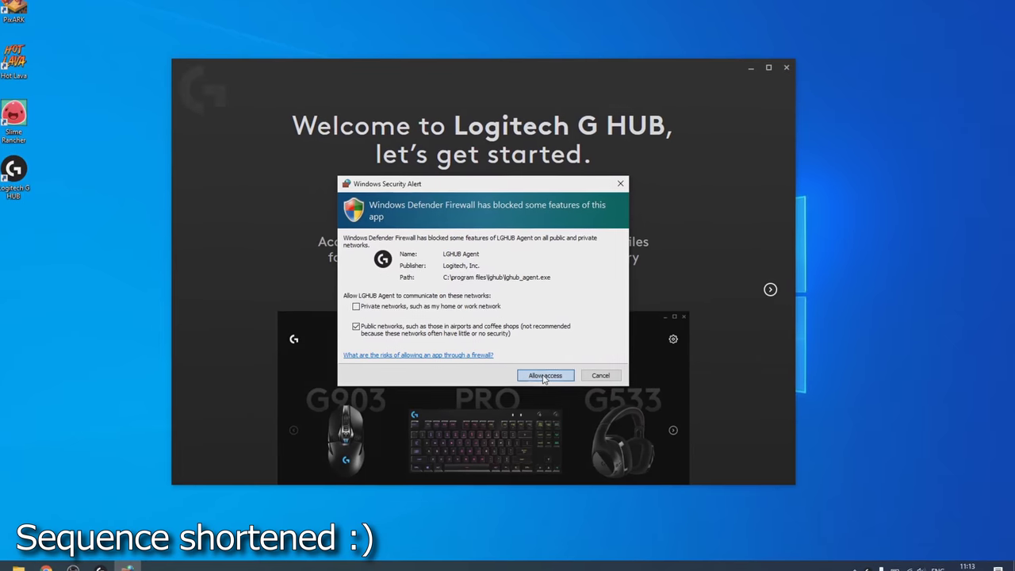
pyautogui.click(544, 375)
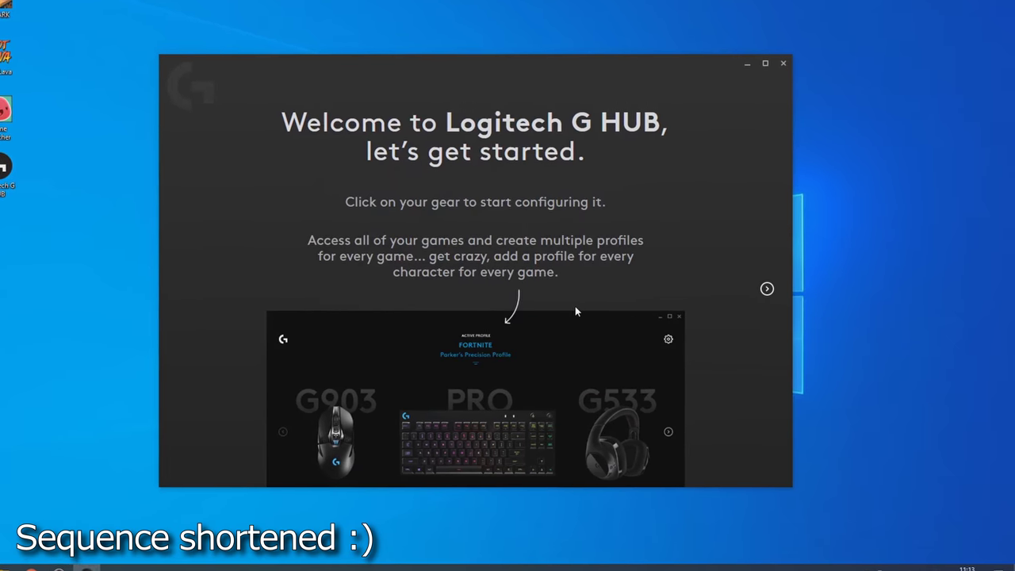
# Go through the Logitech G HUB welcome pages, launch G HUB and open the settings of the G402 mouse.
pyautogui.click(770, 289)
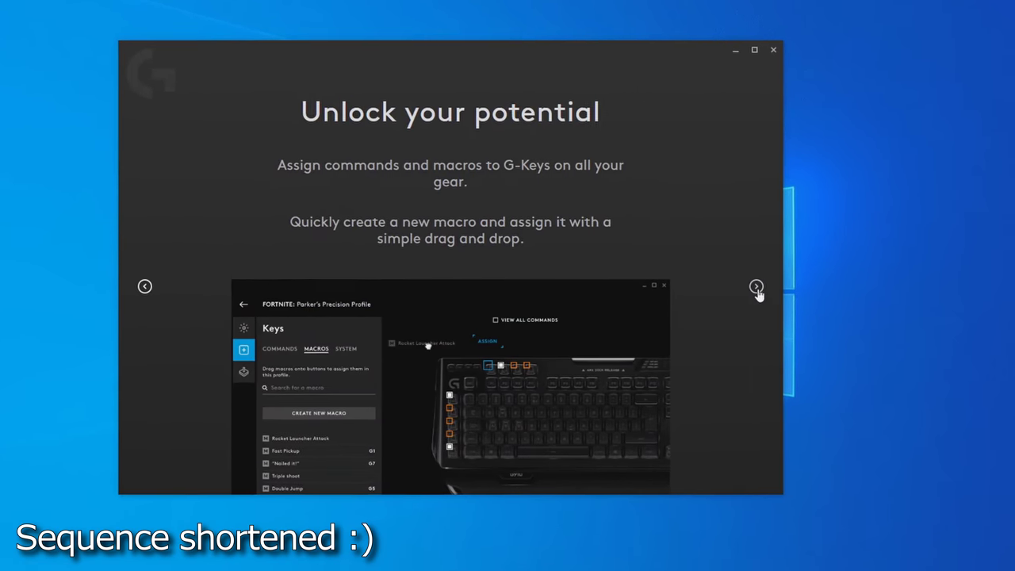
pyautogui.click(756, 287)
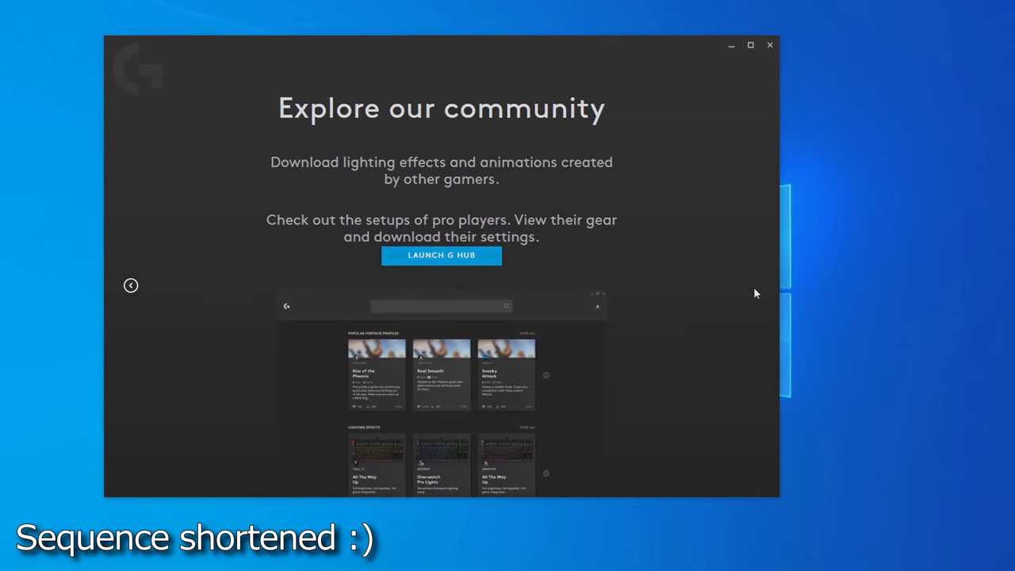
pyautogui.click(446, 252)
pyautogui.click(396, 268)
pyautogui.click(411, 341)
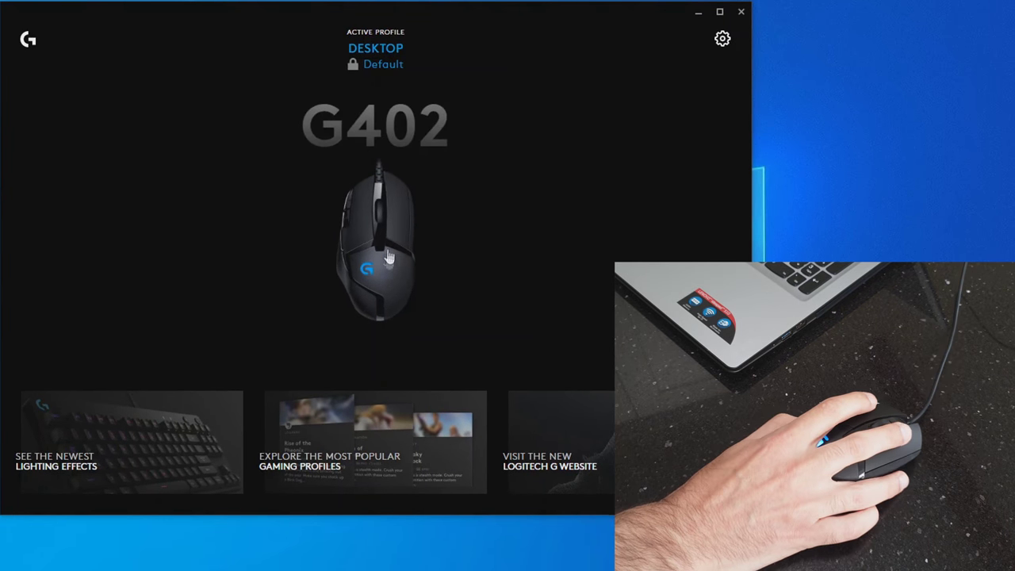
pyautogui.click(366, 259)
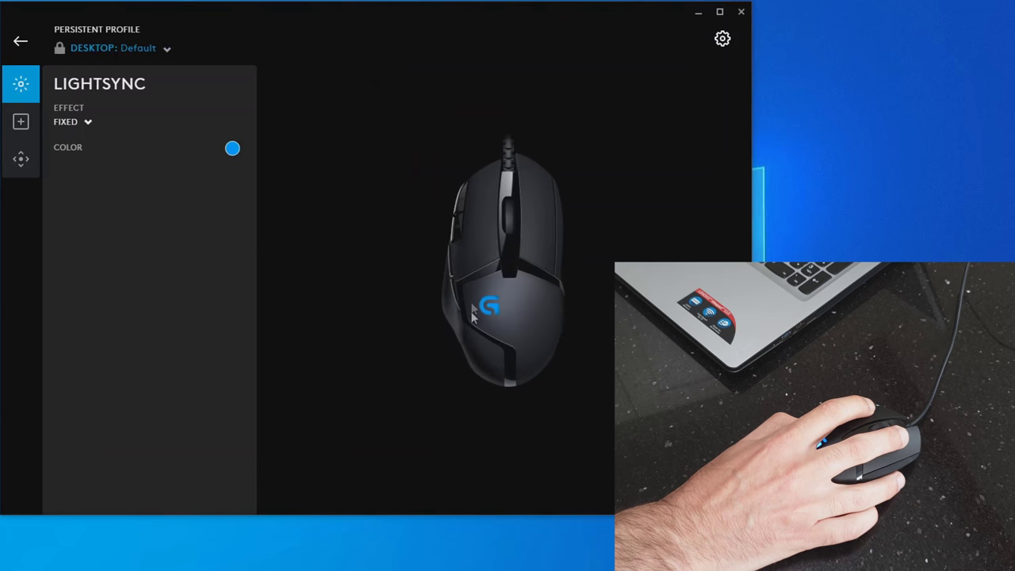
# Set the fixed LIGHTSYNC color of the G402 mouse to hex FF00FF.
pyautogui.click(232, 150)
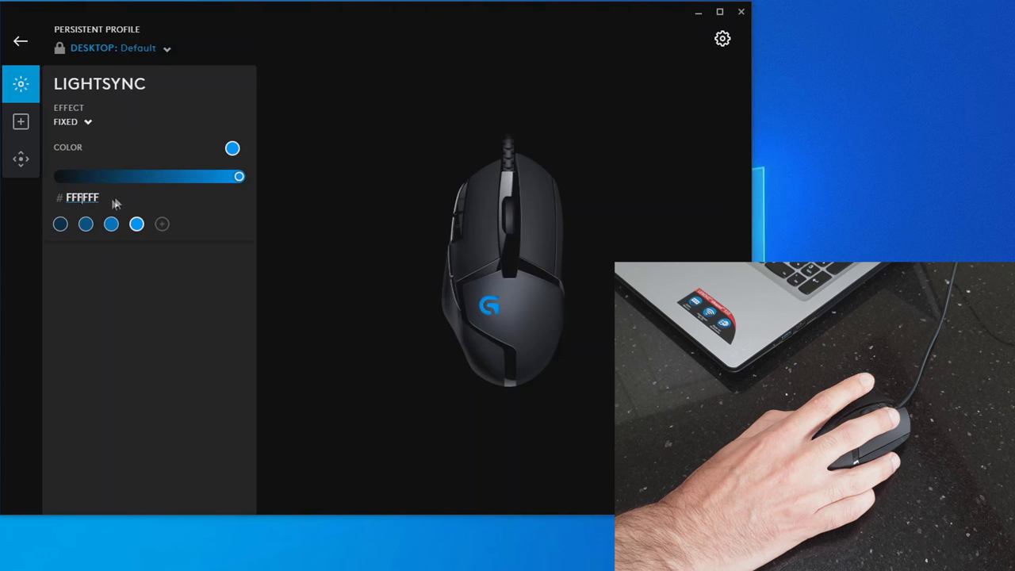
pyautogui.moveTo(239, 176); pyautogui.dragTo(151, 180)
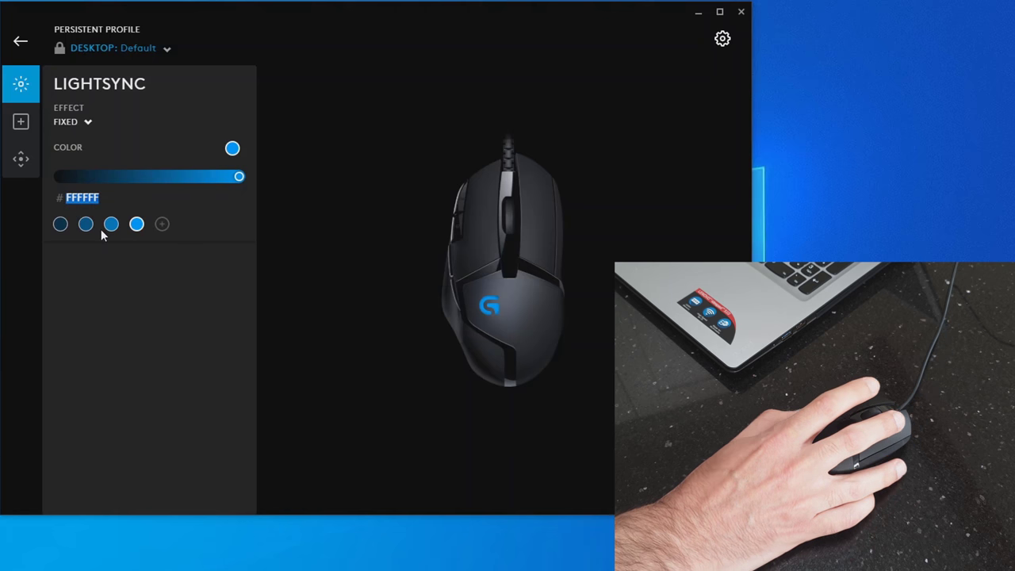
pyautogui.write('ff00')
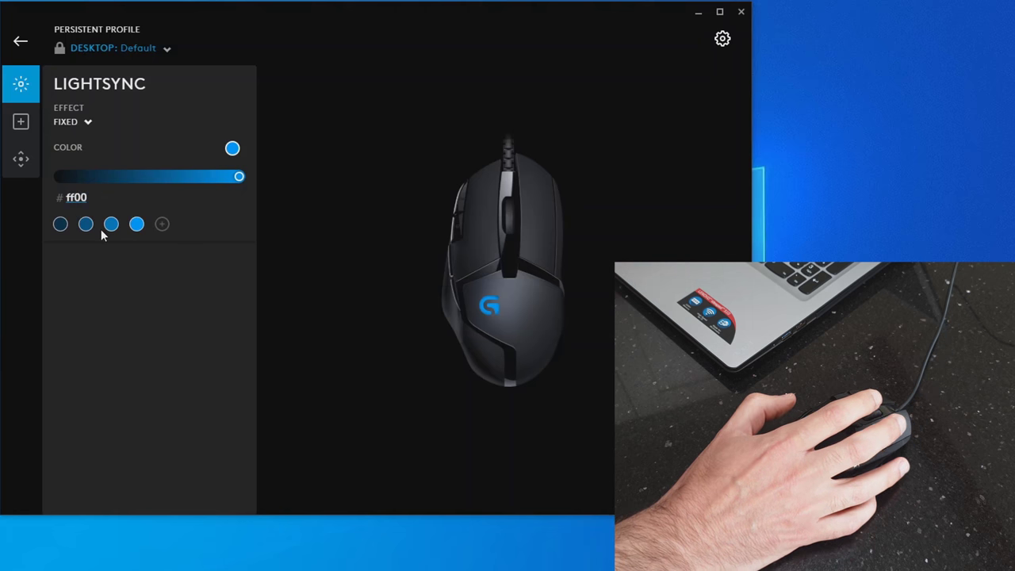
pyautogui.write('ff')
pyautogui.press('Return')
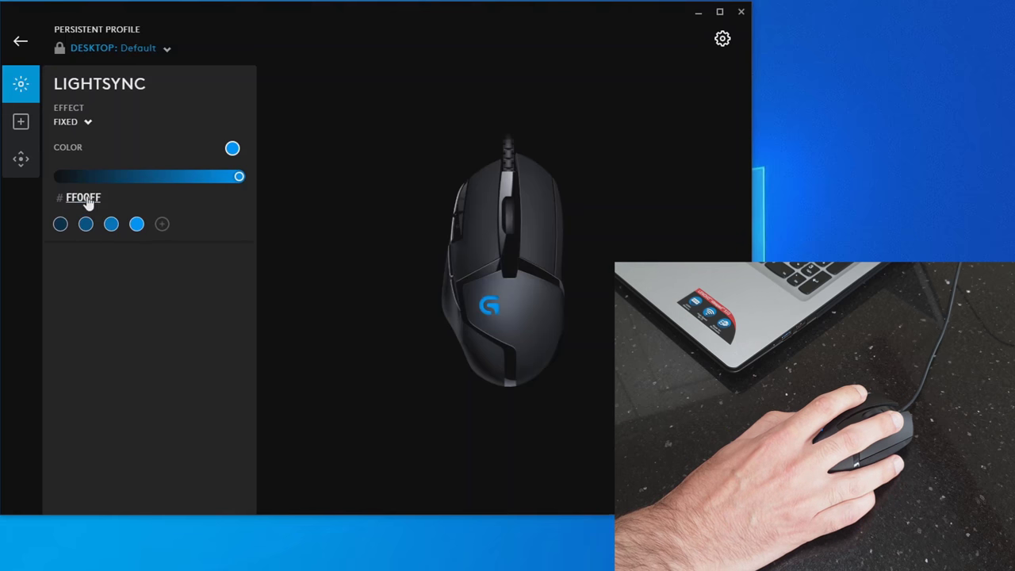
pyautogui.click(234, 151)
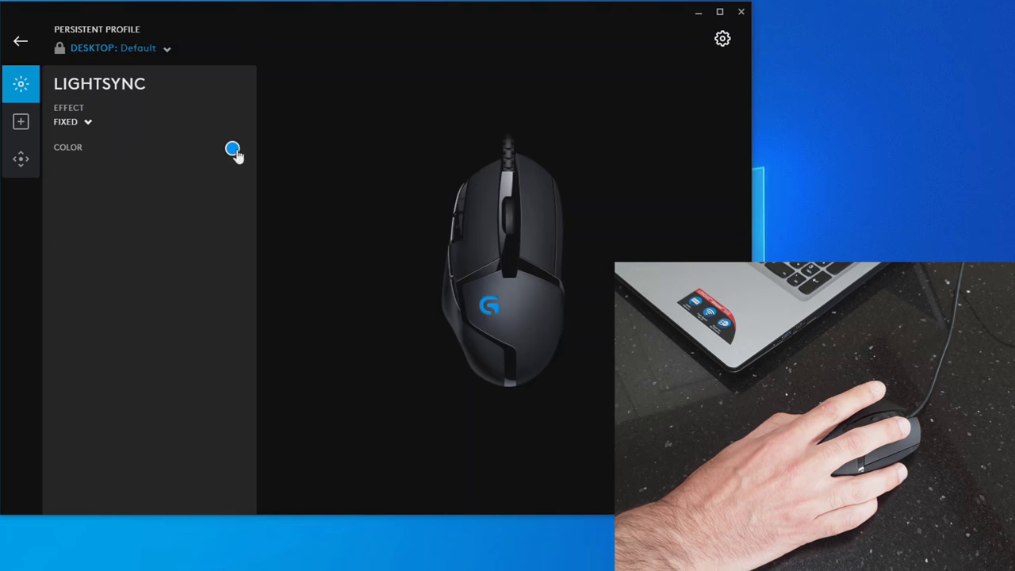
# Change the fixed LIGHTSYNC color of the G402 mouse to hex FFFF00.
pyautogui.click(232, 151)
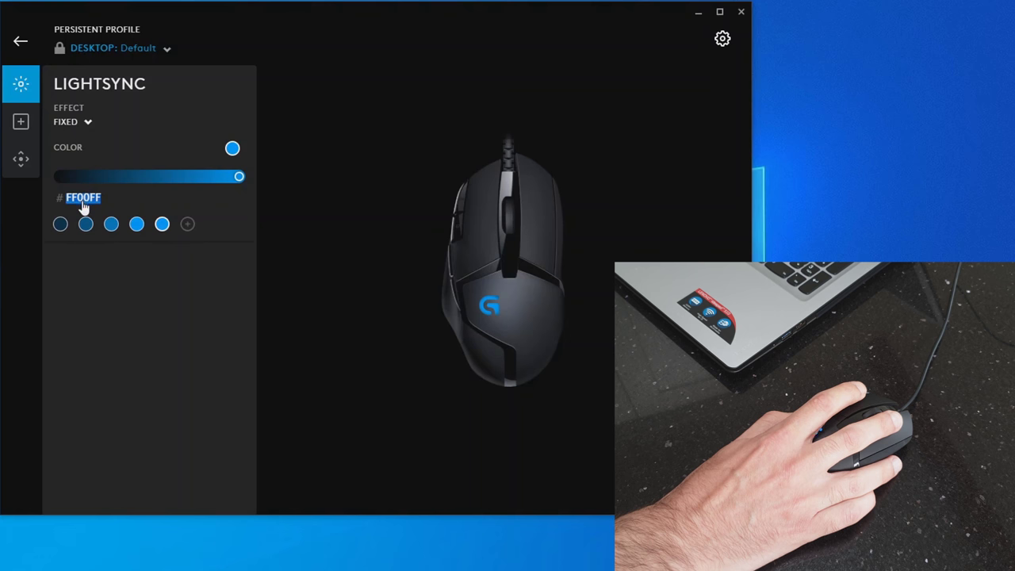
pyautogui.write('ffff')
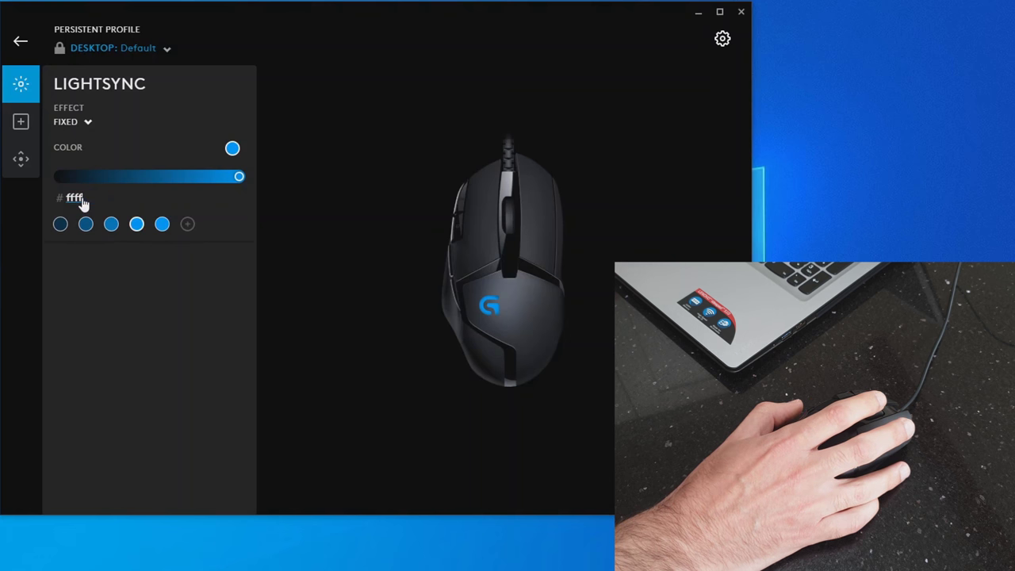
pyautogui.write('00')
pyautogui.press('Return')
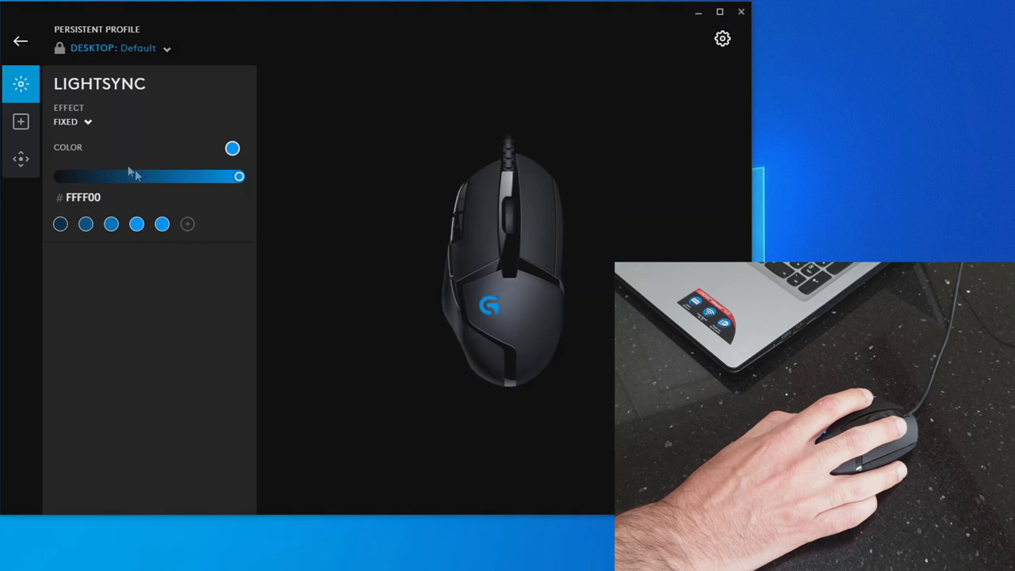
# Review the commands, macros, system controls and actions that can be assigned to the G402's buttons.
pyautogui.click(22, 123)
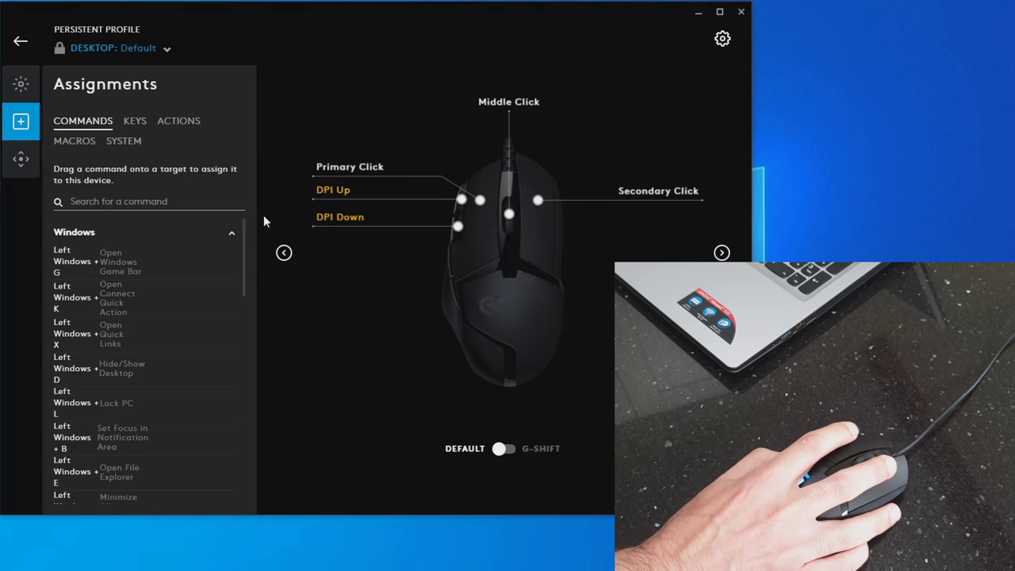
pyautogui.click(70, 150)
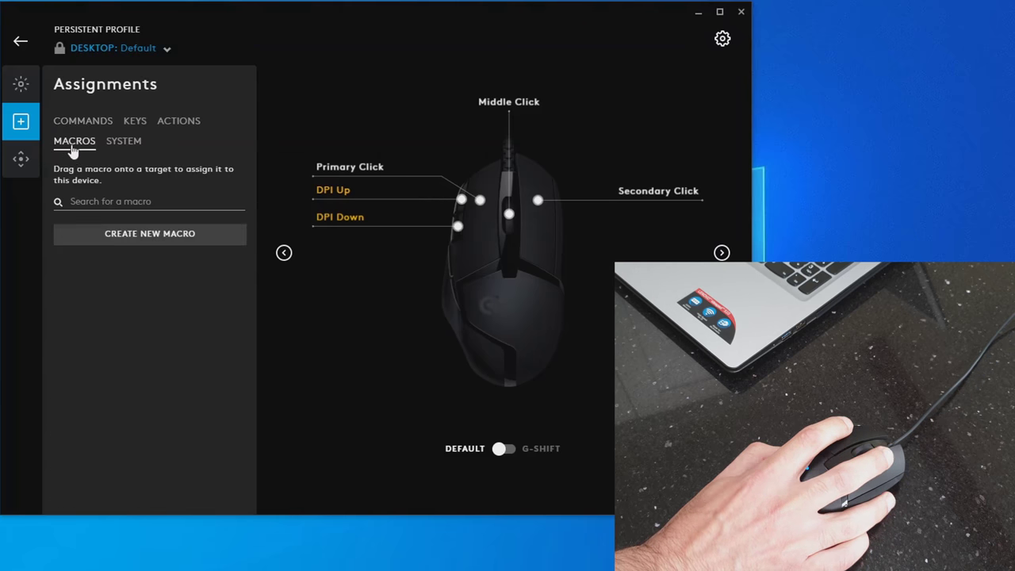
pyautogui.click(118, 151)
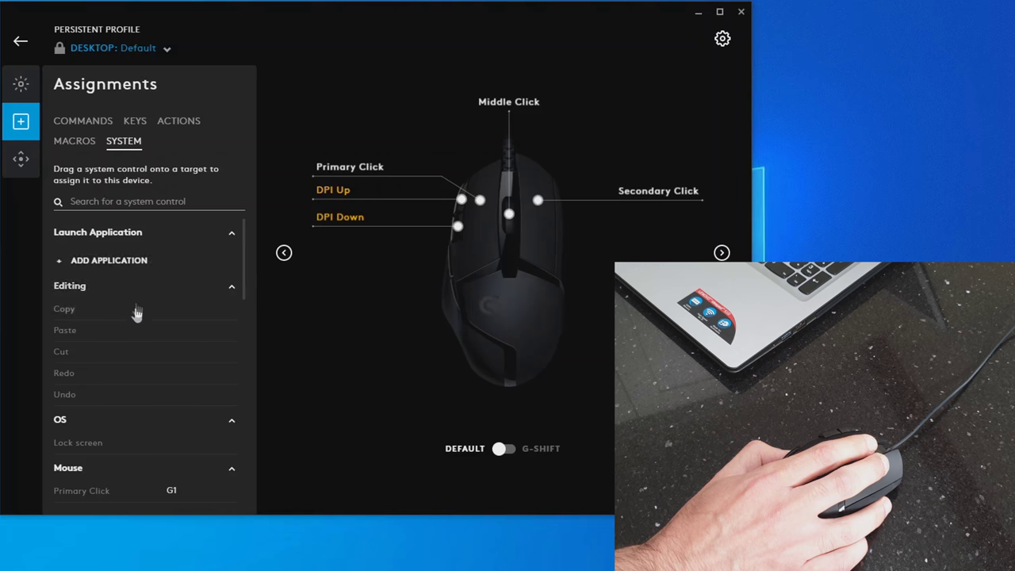
pyautogui.scroll(-5, 131, 354)
pyautogui.scroll(5, 131, 355)
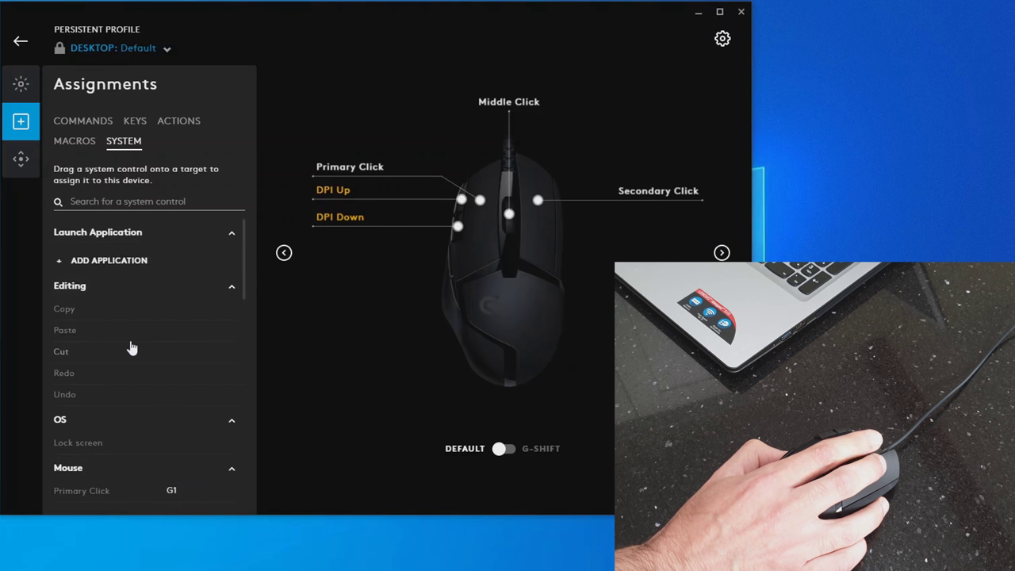
pyautogui.scroll(-3, 132, 349)
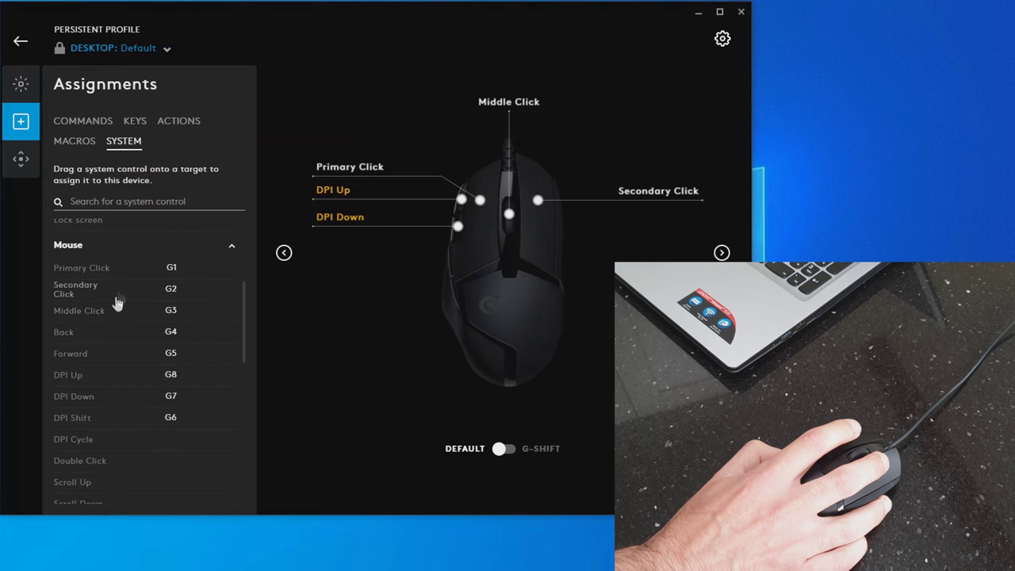
pyautogui.scroll(3, 124, 394)
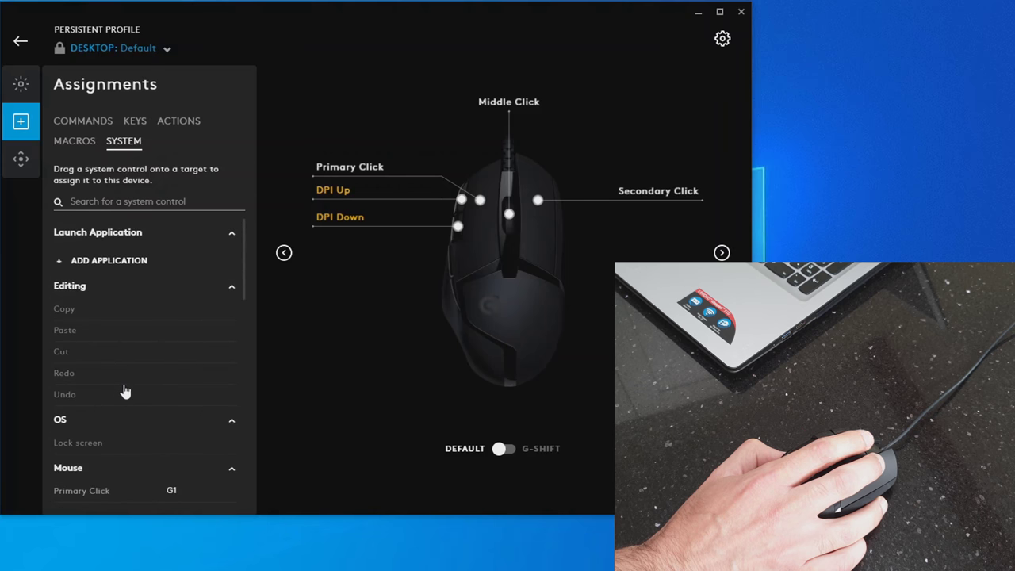
pyautogui.click(181, 125)
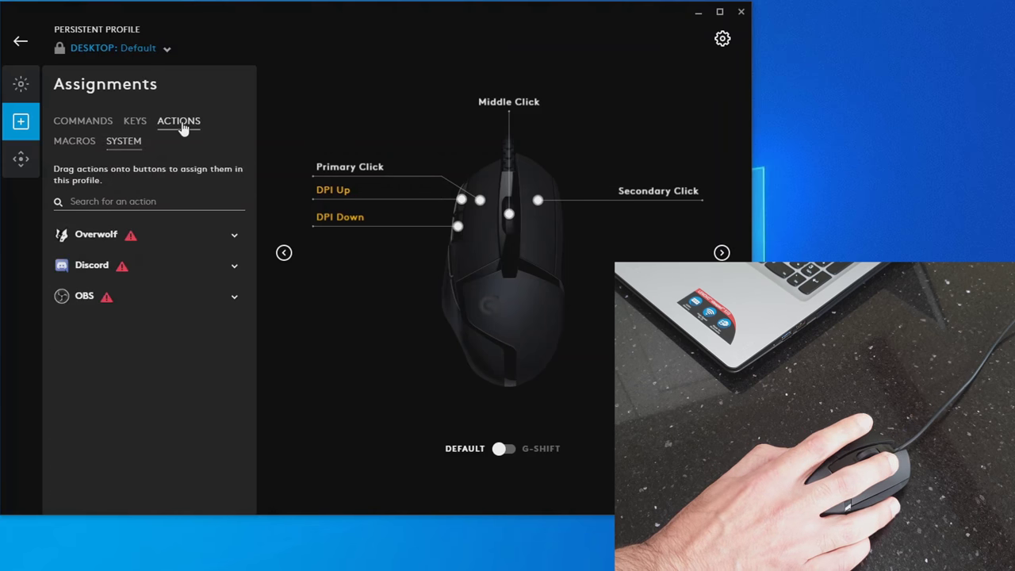
# Try to assign the [ key to the mouse's DPI Down button.
pyautogui.click(137, 123)
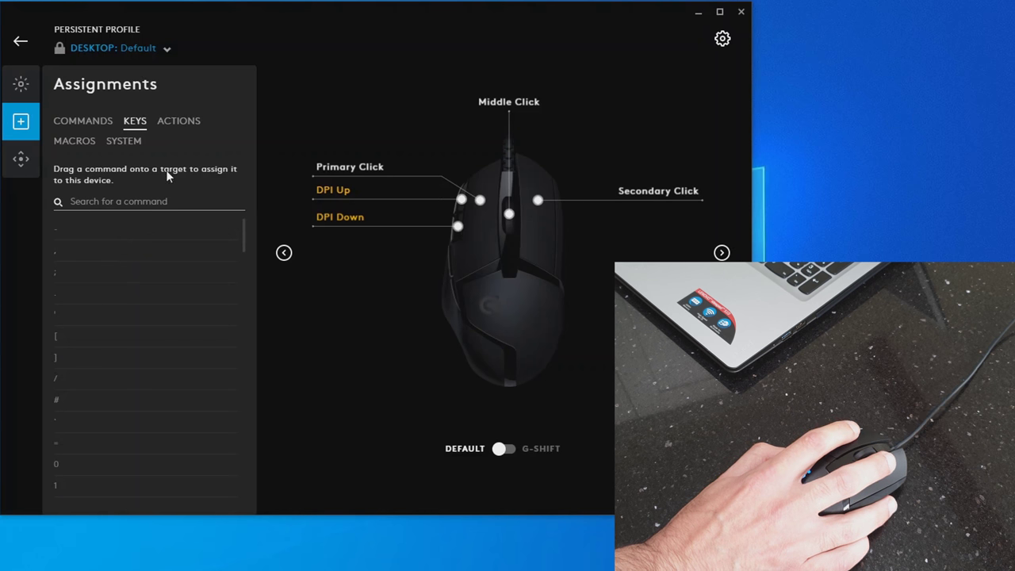
pyautogui.moveTo(72, 341); pyautogui.dragTo(460, 228)
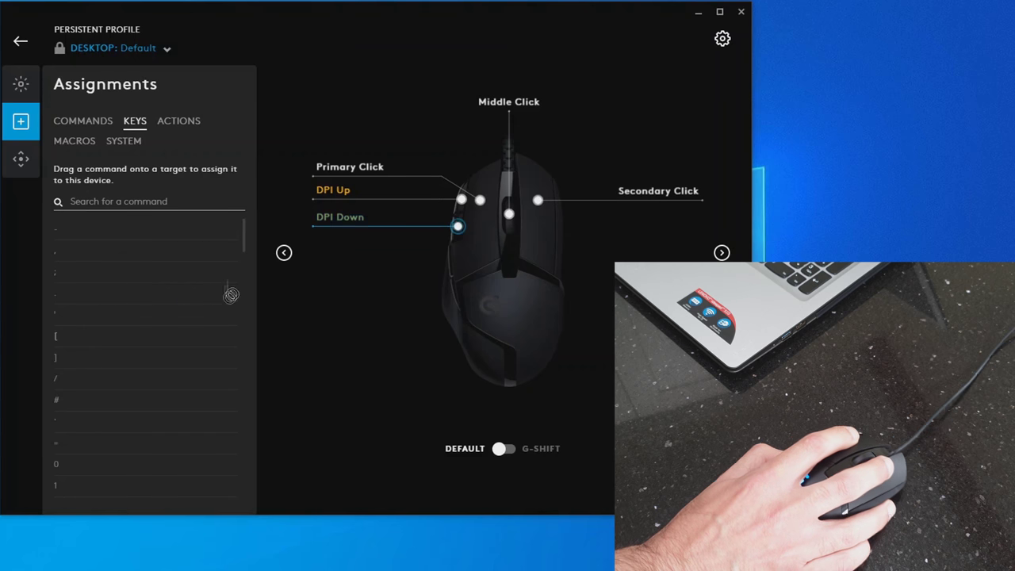
pyautogui.scroll(-2, 110, 330)
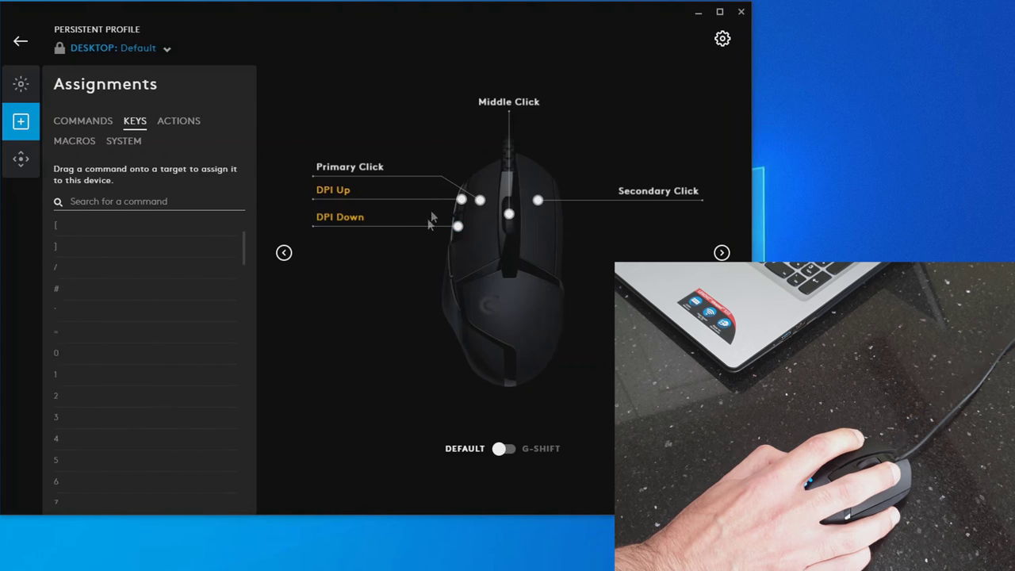
# Compare the mouse's button assignments in the G-Shift and default modes, ending in default mode.
pyautogui.click(498, 450)
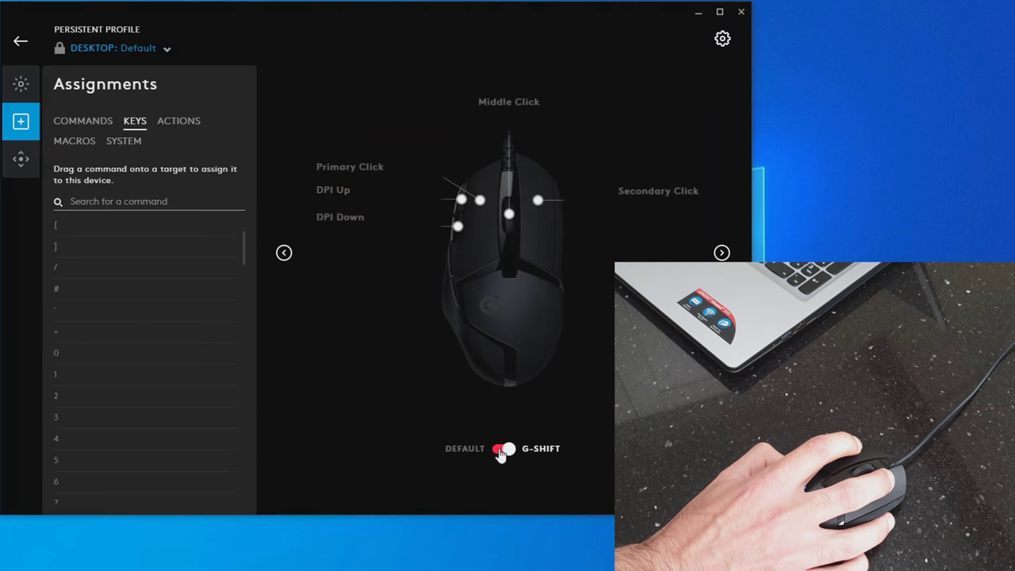
pyautogui.click(504, 452)
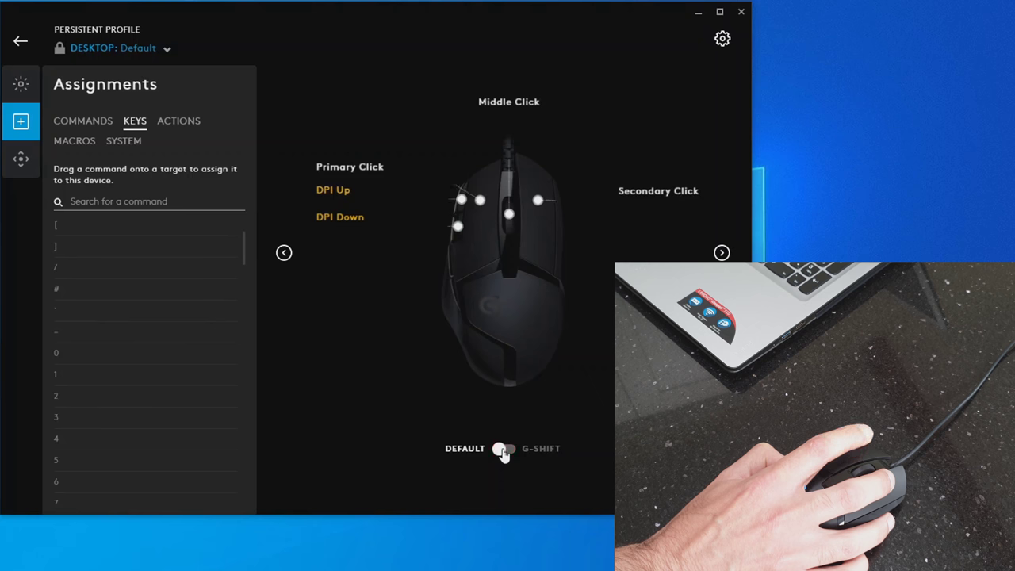
pyautogui.click(504, 452)
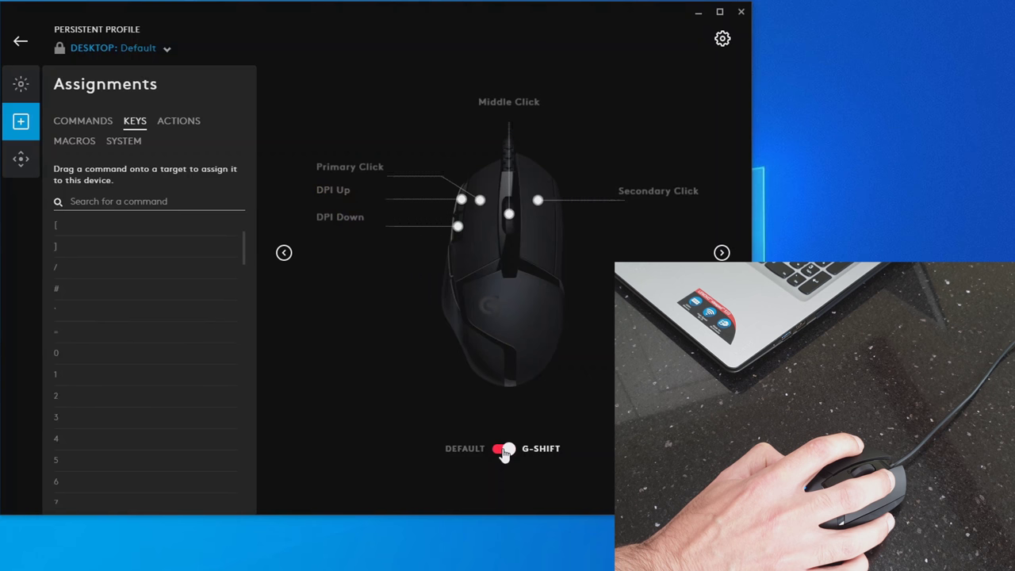
pyautogui.click(505, 452)
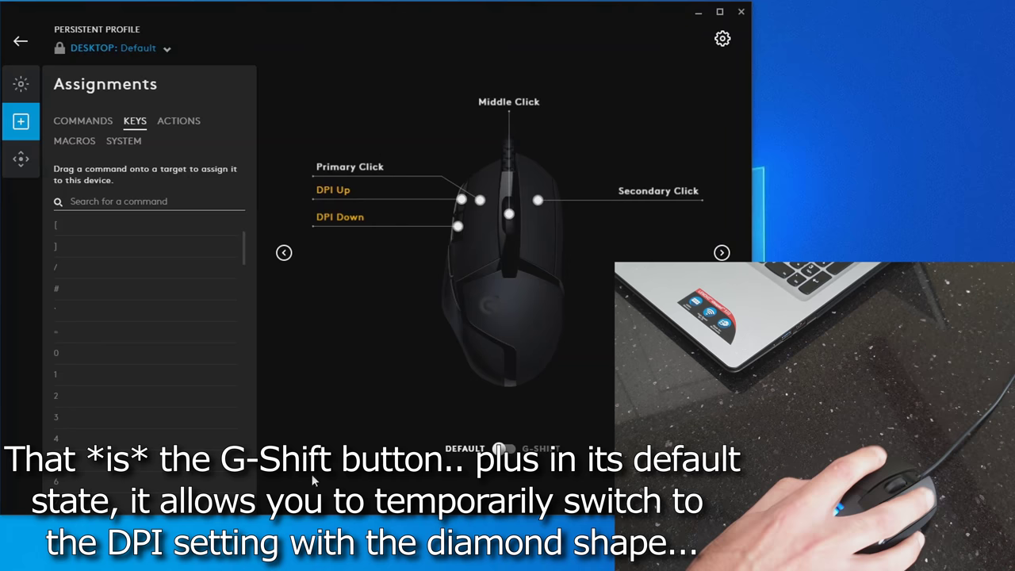
# Open the G402's Sensitivity (DPI) settings to view its DPI speeds.
pyautogui.click(24, 162)
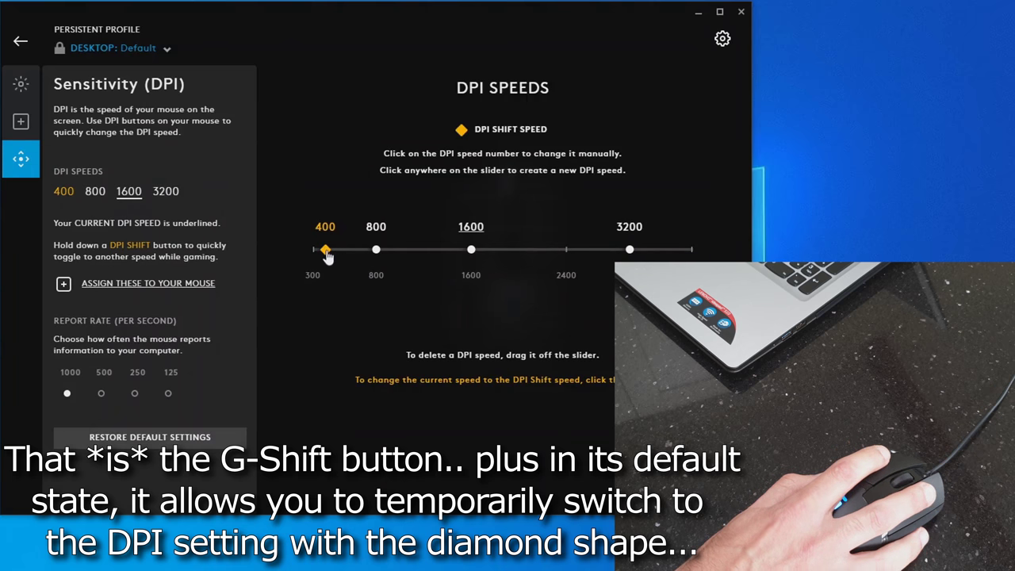
# Change the DPI Shift speed to 550, the 800 DPI speed to 1200 and the 1600 DPI speed to 2150.
pyautogui.moveTo(325, 250); pyautogui.dragTo(345, 251)
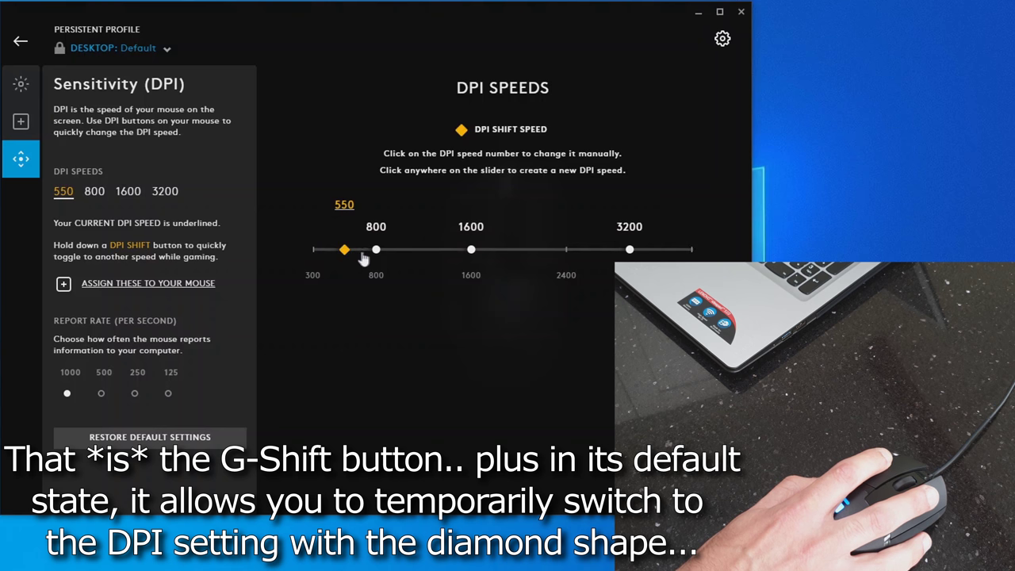
pyautogui.moveTo(377, 250); pyautogui.dragTo(424, 250)
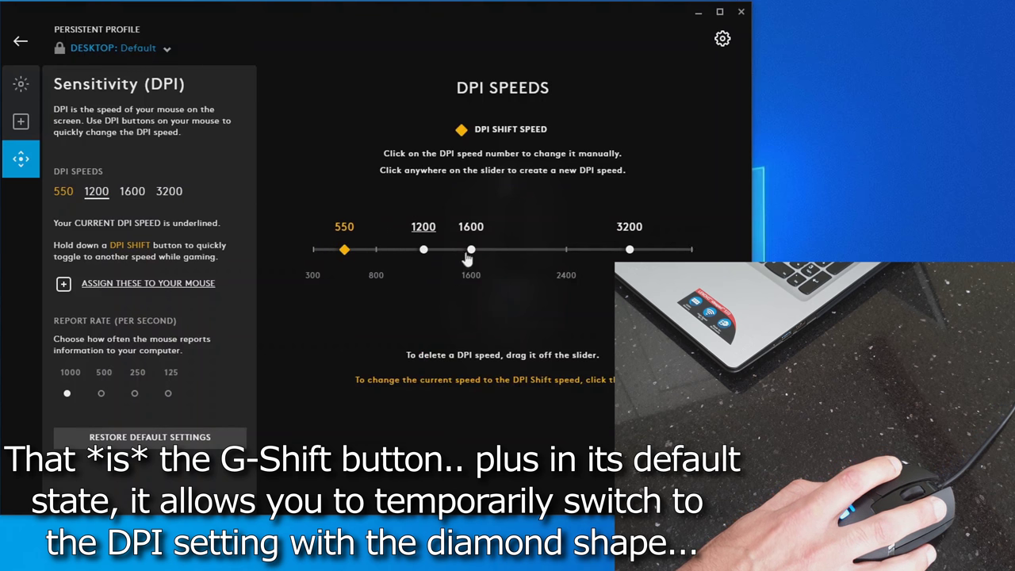
pyautogui.moveTo(471, 250); pyautogui.dragTo(536, 250)
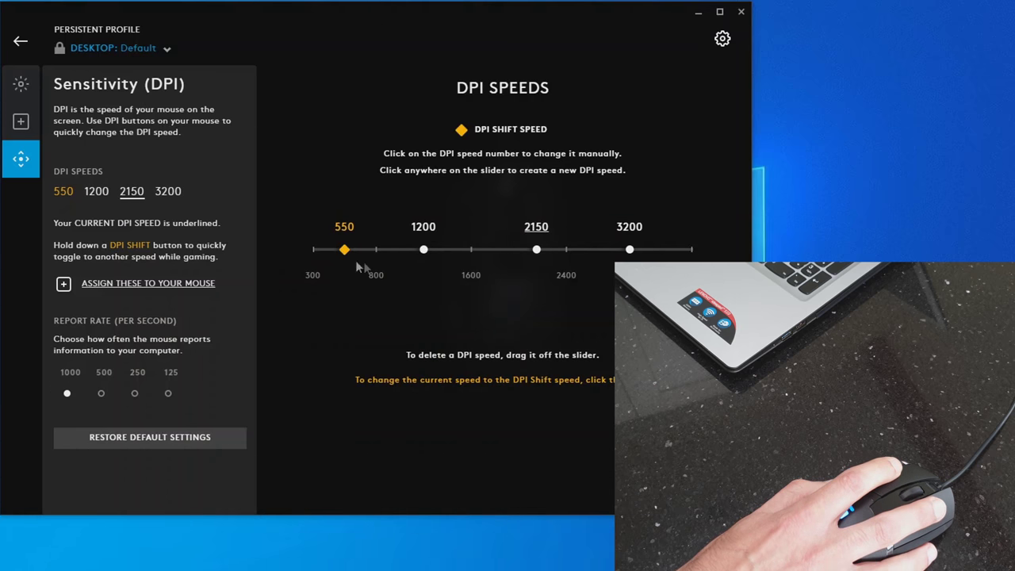
# Move the DPI Shift speed along the slider to 950 and on to 2800, between the two highest speeds.
pyautogui.moveTo(344, 250); pyautogui.dragTo(394, 252)
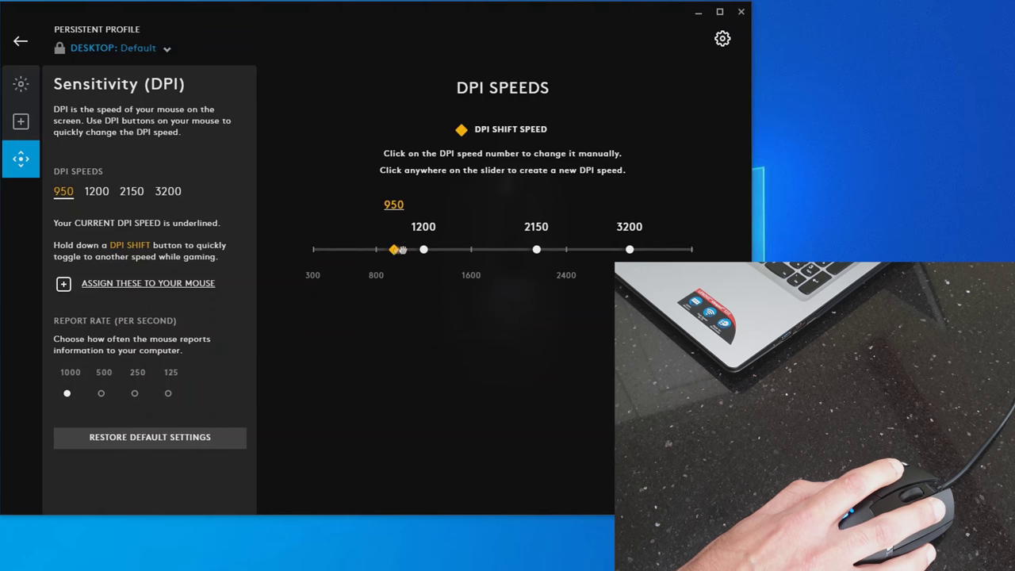
pyautogui.moveTo(395, 252); pyautogui.dragTo(598, 252)
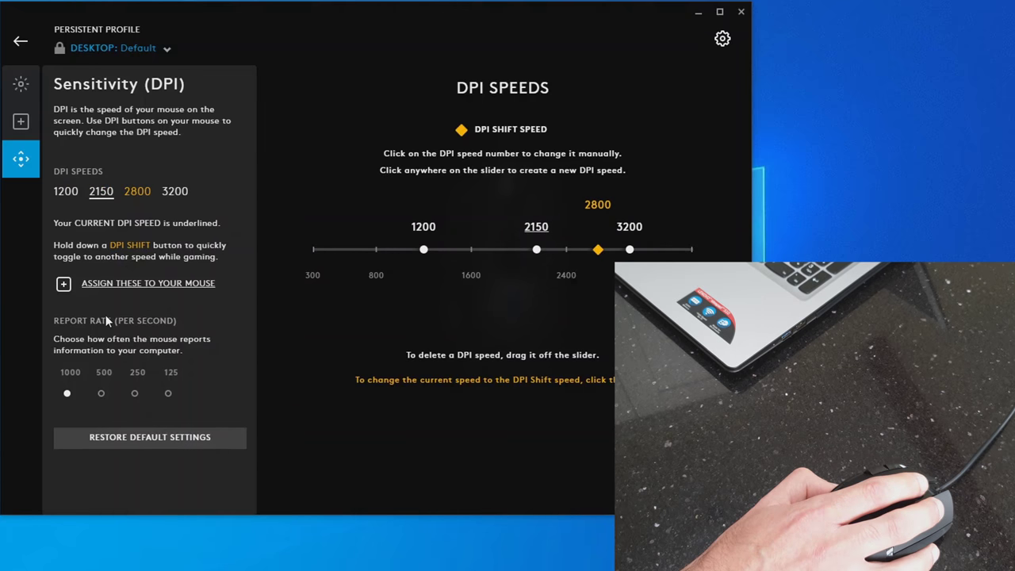
# Look through the assignable Windows commands, actions and keys for the mouse's buttons again, and reopen the LIGHTSYNC lighting settings.
pyautogui.click(21, 121)
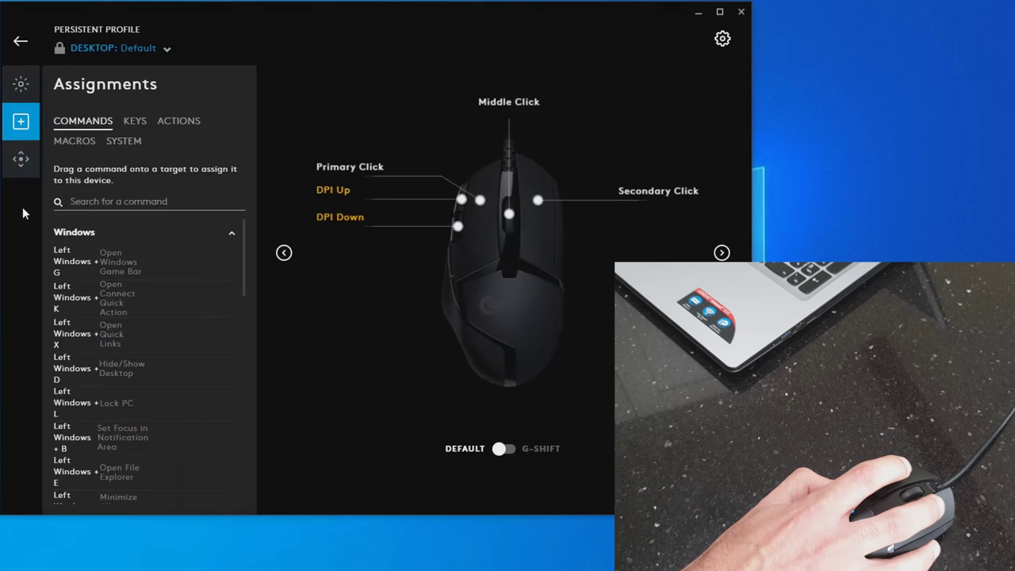
pyautogui.scroll(-10, 172, 286)
pyautogui.scroll(8, 173, 298)
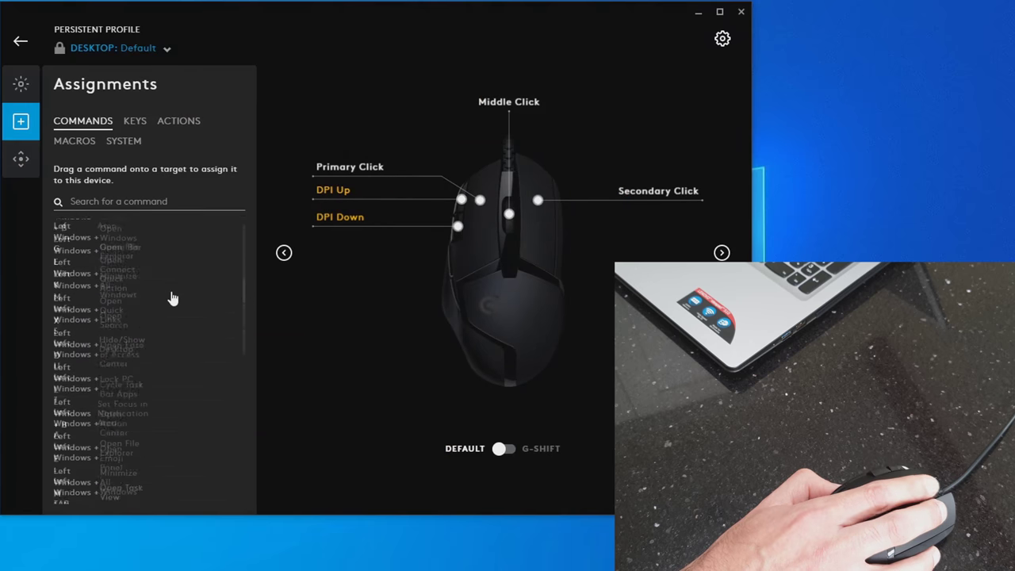
pyautogui.click(20, 84)
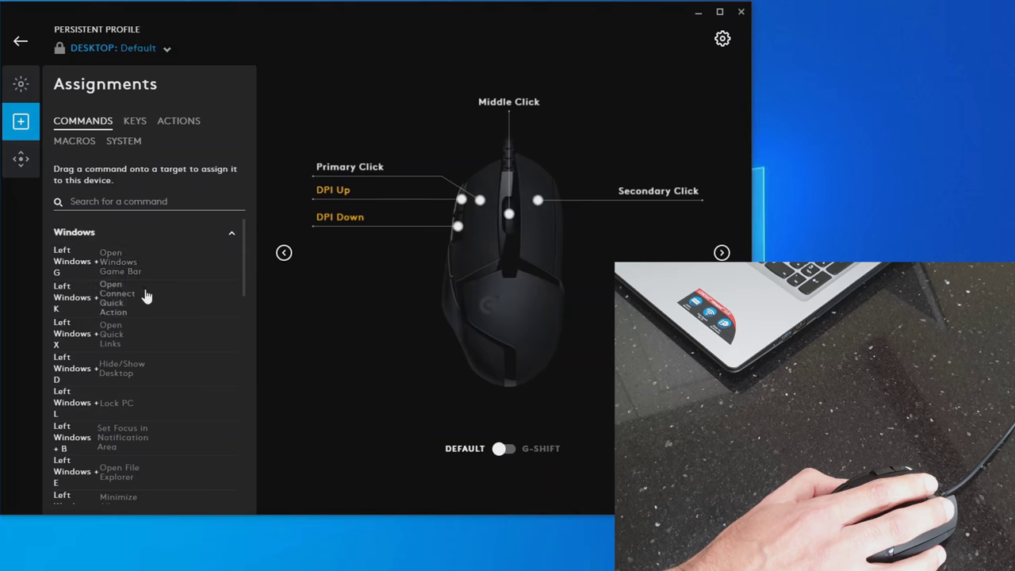
pyautogui.scroll(-6, 146, 296)
pyautogui.scroll(4, 146, 296)
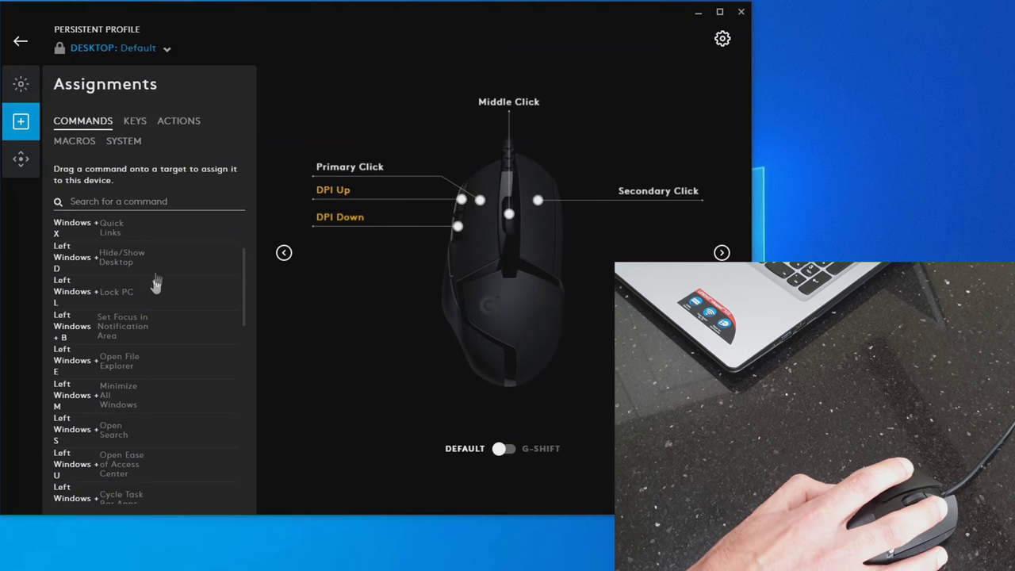
pyautogui.click(174, 123)
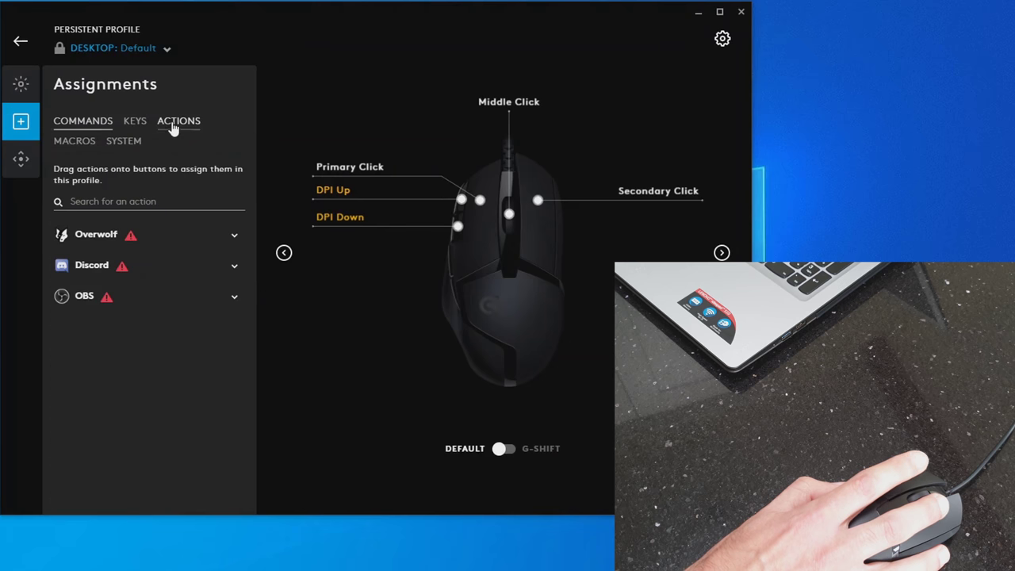
pyautogui.click(133, 123)
pyautogui.click(88, 127)
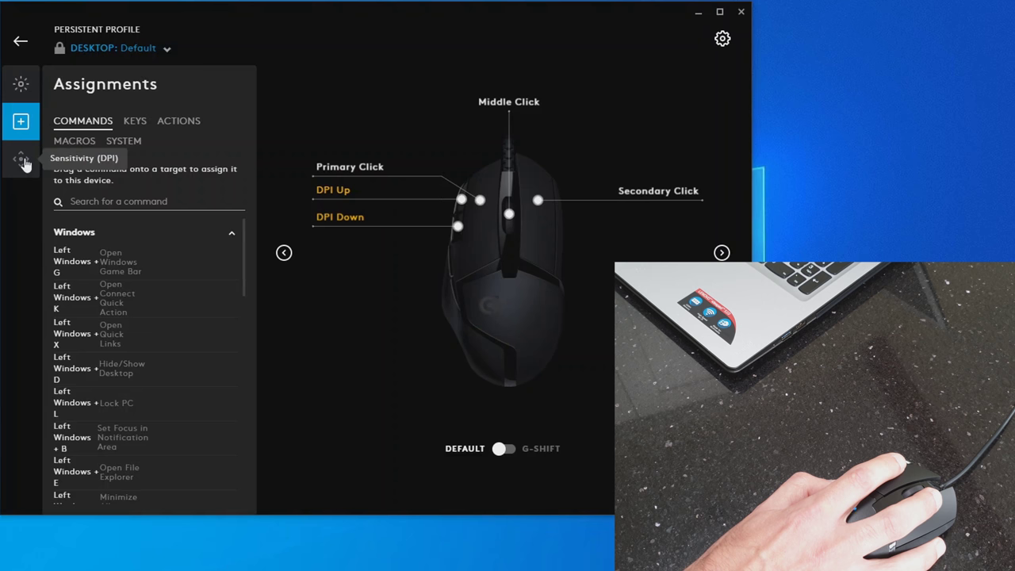
pyautogui.click(20, 84)
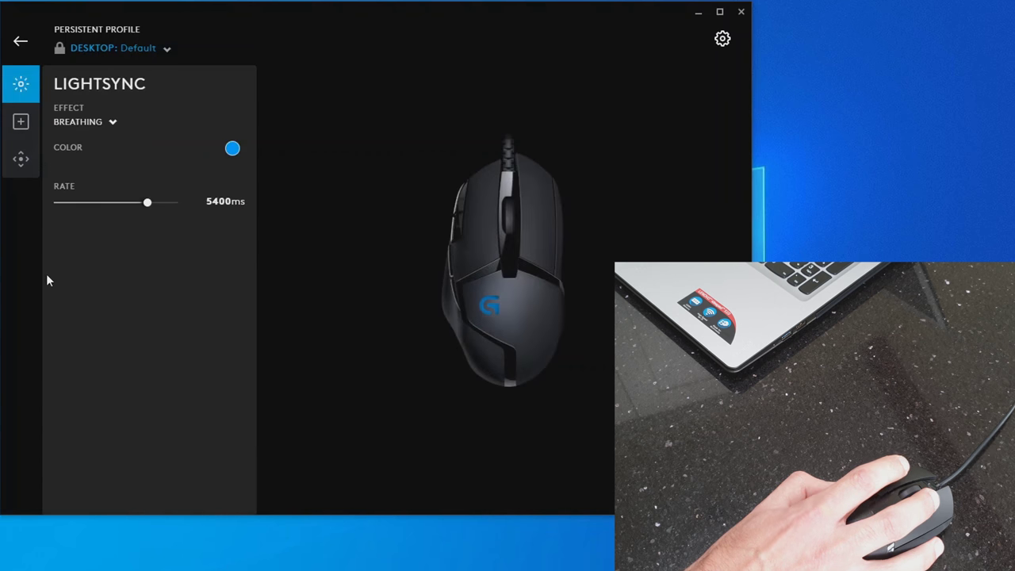